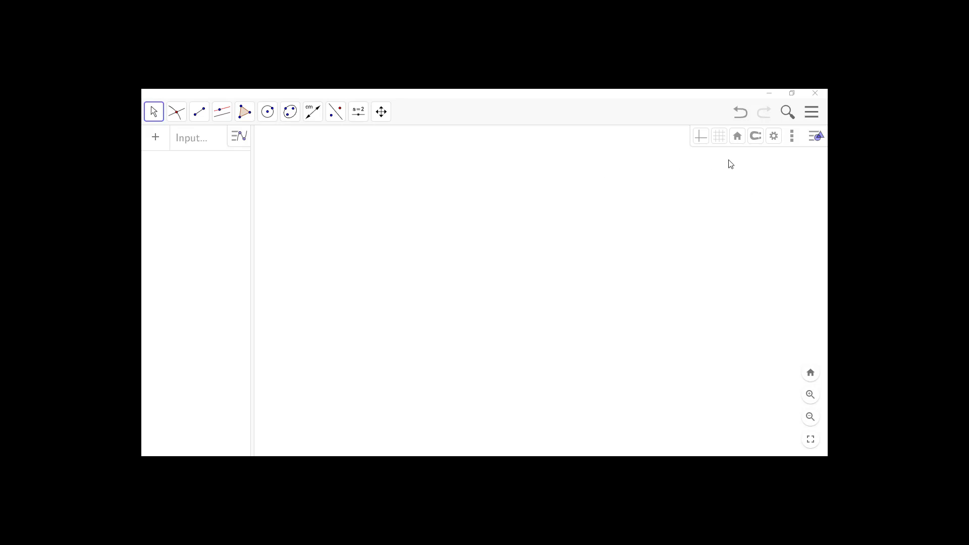
Step: Draw a horizontal segment AB with a given length of 4 near the middle of the drawing area
{"action": "left_click", "coordinate": [193, 117]}
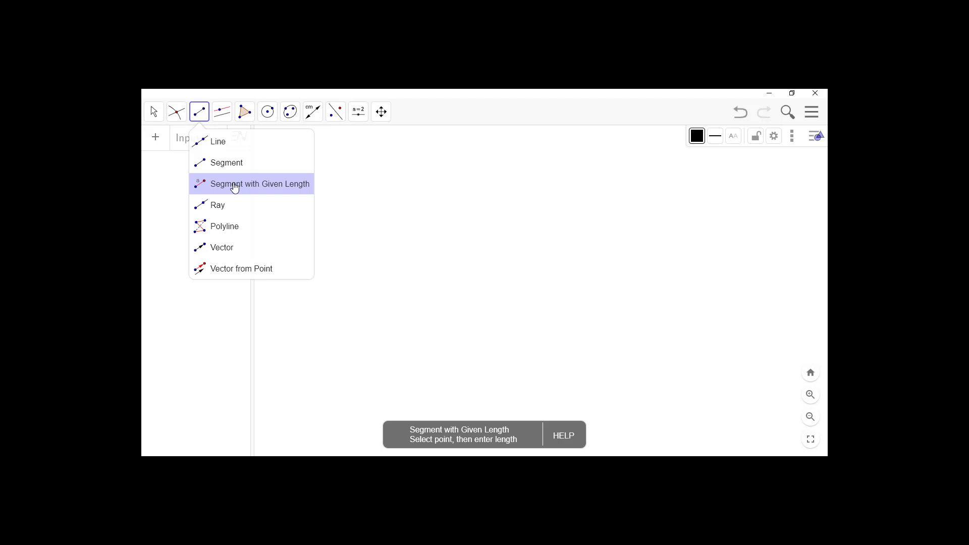
{"action": "left_click", "coordinate": [234, 187]}
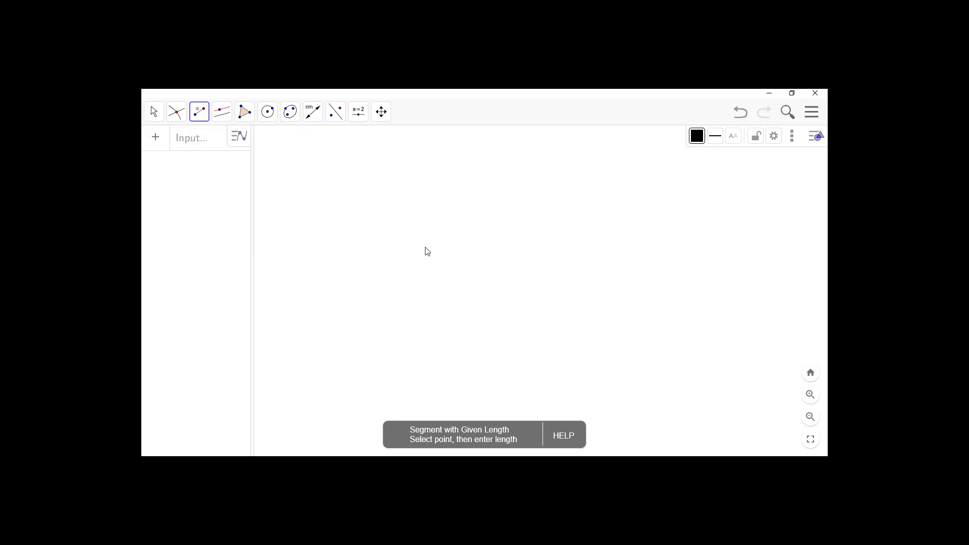
{"action": "left_click", "coordinate": [446, 271]}
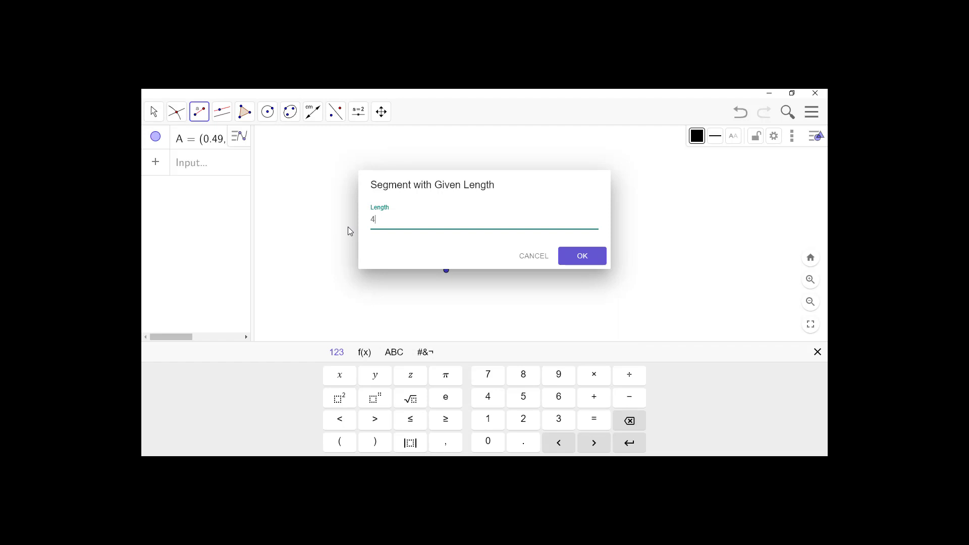
{"action": "key", "text": "Return"}
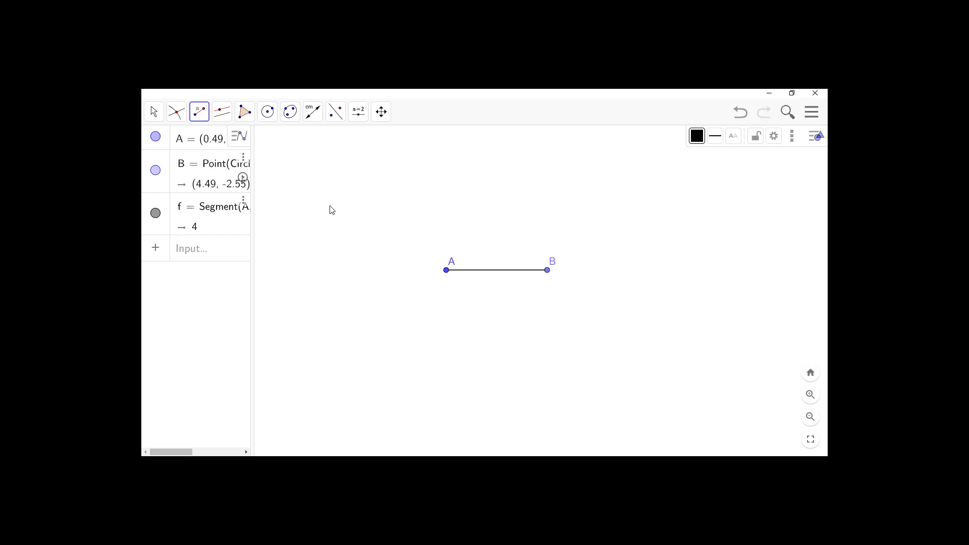
Step: Construct a line through points A and B
{"action": "left_click", "coordinate": [198, 112]}
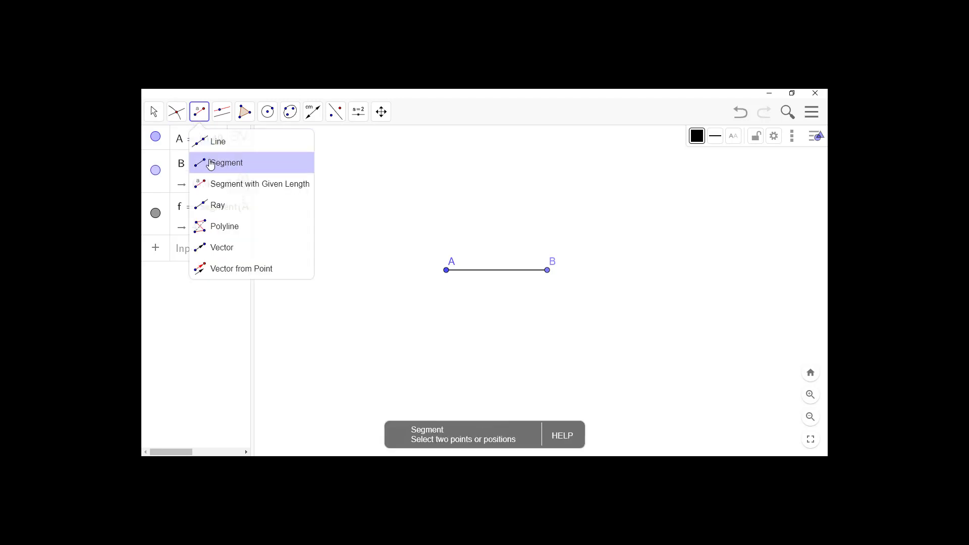
{"action": "left_click", "coordinate": [211, 142]}
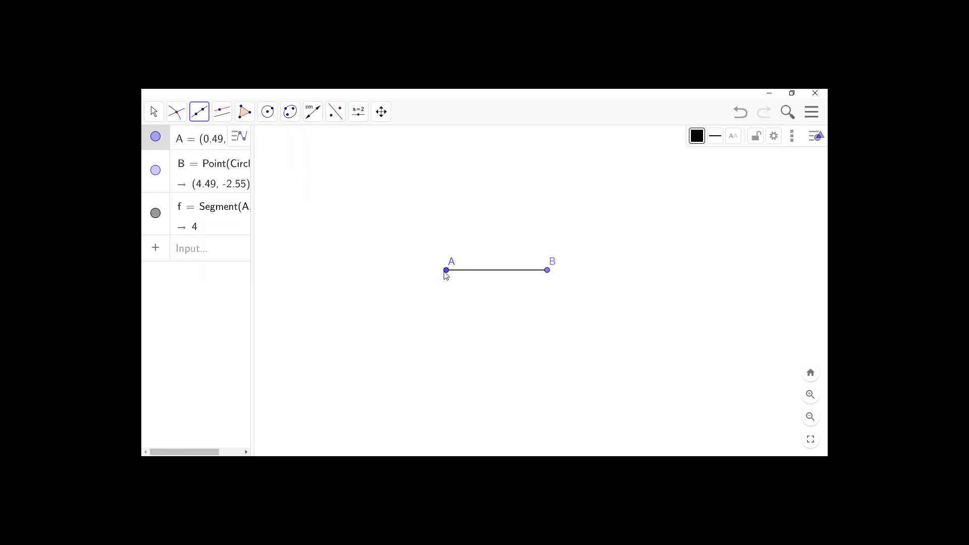
{"action": "left_click", "coordinate": [446, 271]}
{"action": "left_click", "coordinate": [547, 271]}
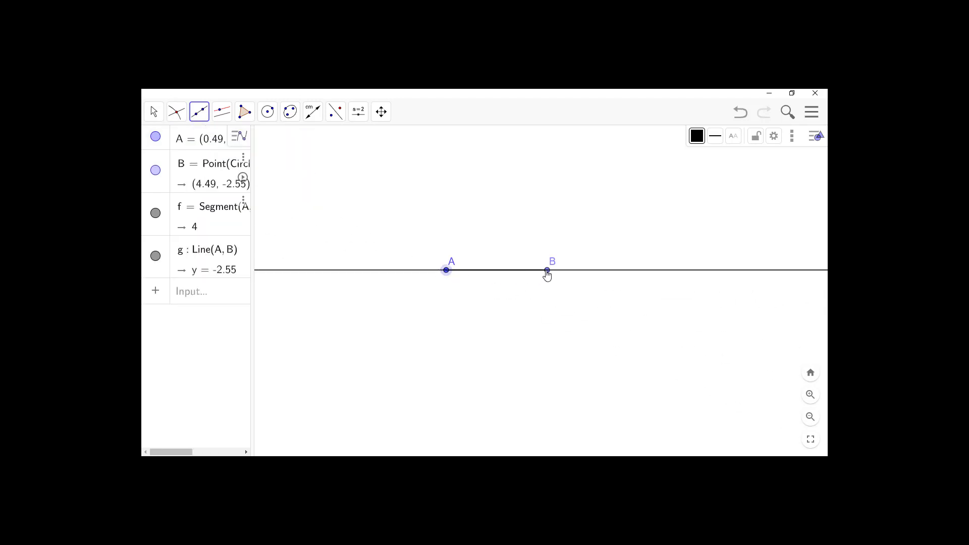
Step: Draw a circle centred at point B with a radius of 1
{"action": "left_click", "coordinate": [267, 112]}
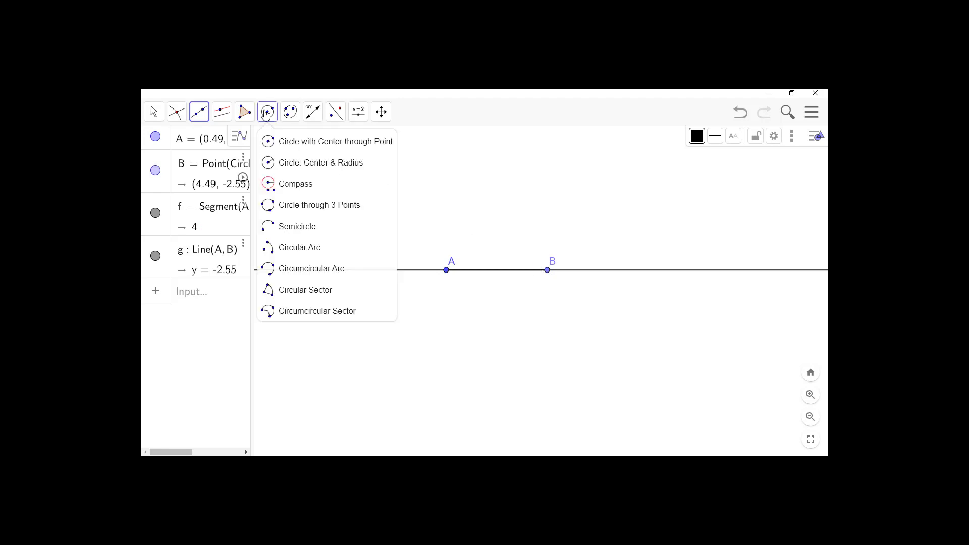
{"action": "left_click", "coordinate": [298, 165]}
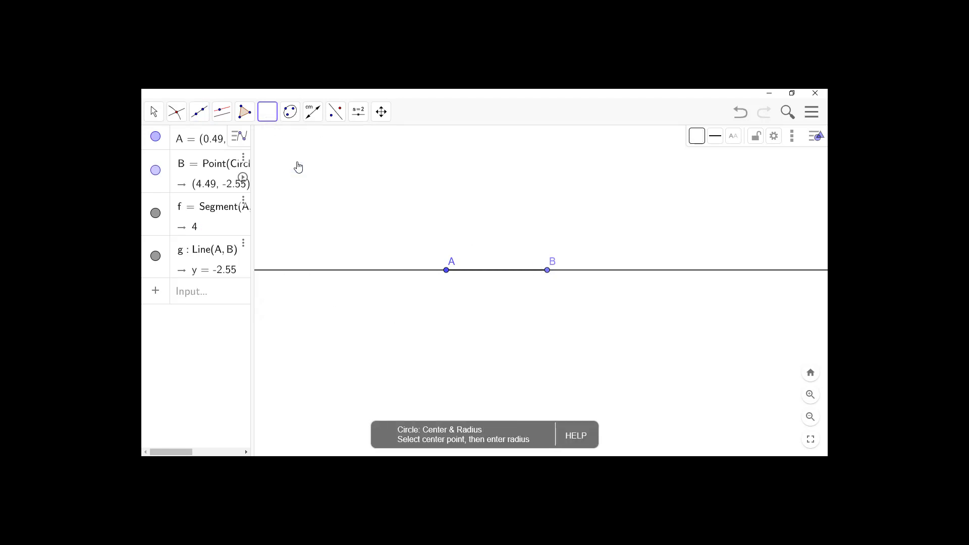
{"action": "left_click", "coordinate": [550, 272]}
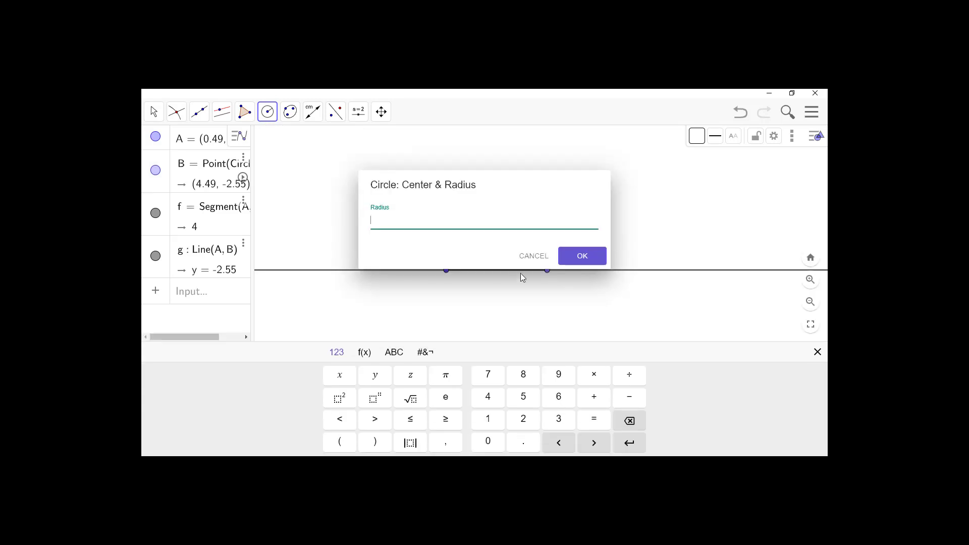
{"action": "type", "text": "1"}
{"action": "left_click", "coordinate": [595, 259]}
Step: Place a point where the circle meets the line beyond B, on the side away from A
{"action": "left_click", "coordinate": [177, 112]}
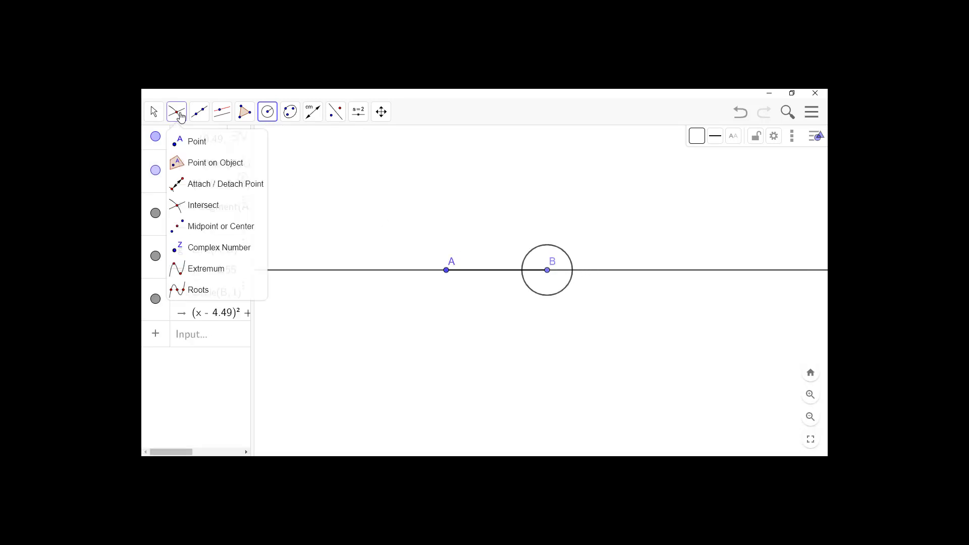
{"action": "left_click", "coordinate": [190, 146]}
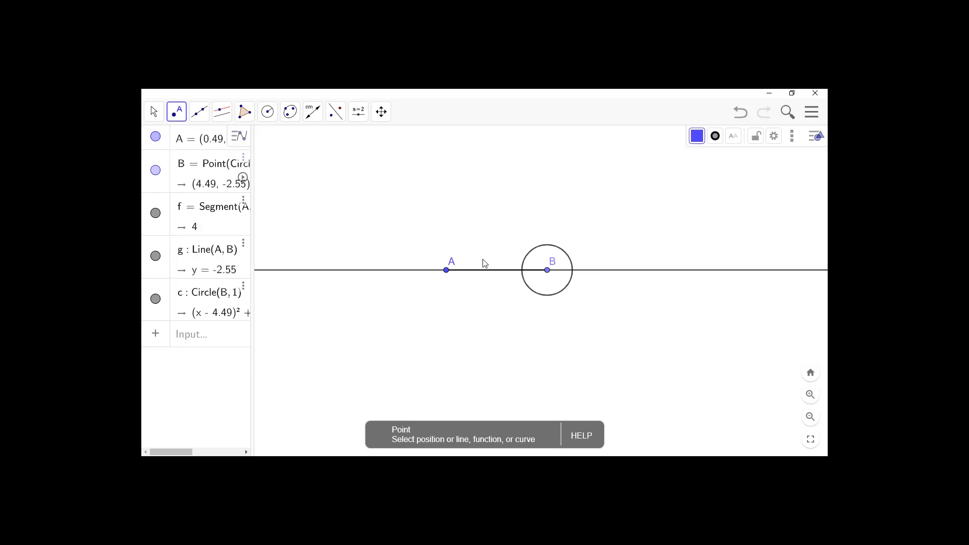
{"action": "left_click", "coordinate": [572, 271]}
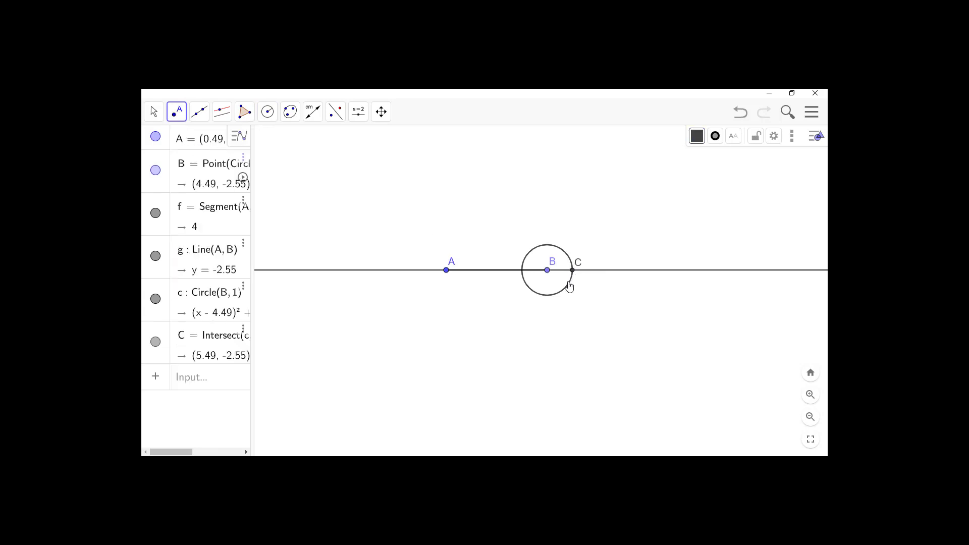
Step: Hide the circle around B and the line through A and B
{"action": "right_click", "coordinate": [569, 282]}
{"action": "left_click", "coordinate": [583, 314]}
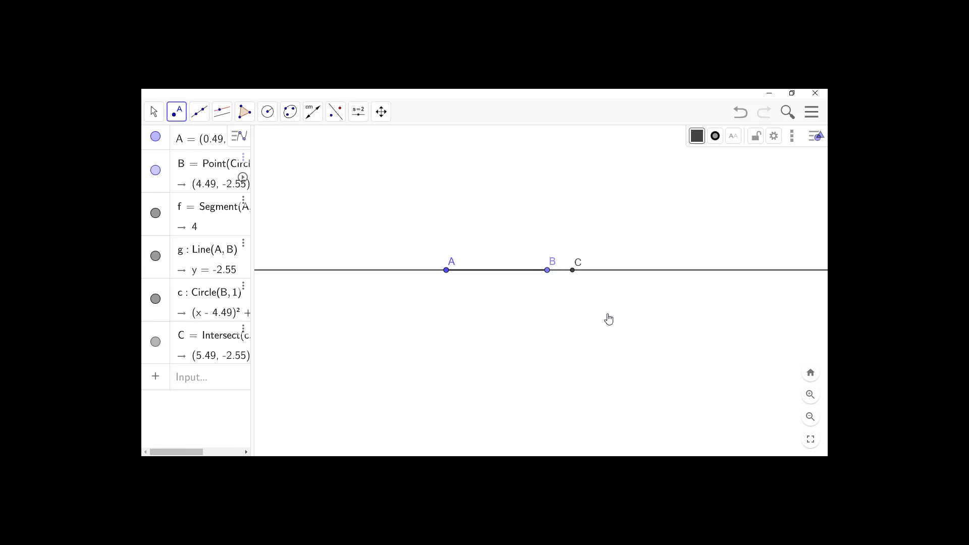
{"action": "right_click", "coordinate": [605, 275]}
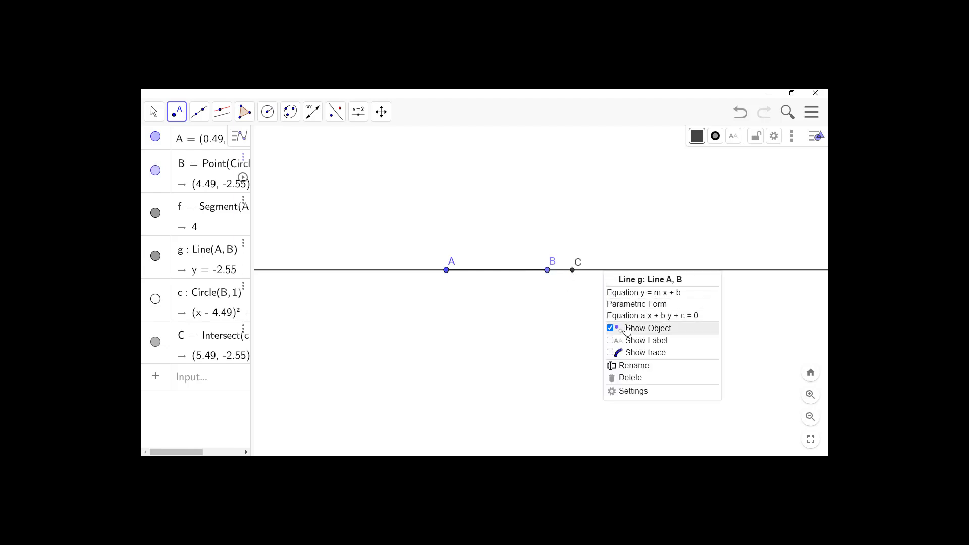
{"action": "left_click", "coordinate": [607, 316]}
Step: Draw a segment joining points B and C
{"action": "left_click", "coordinate": [199, 111]}
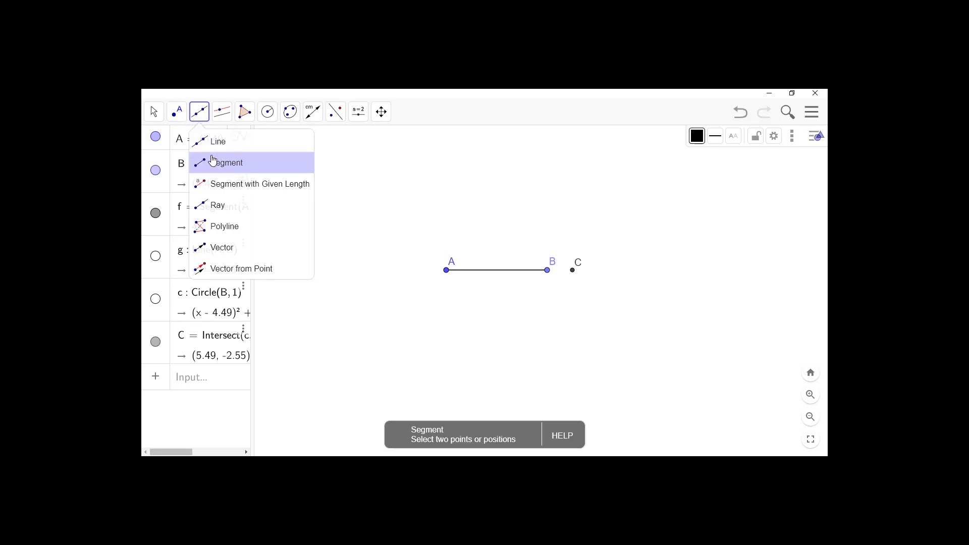
{"action": "left_click", "coordinate": [212, 161]}
{"action": "left_click", "coordinate": [548, 271]}
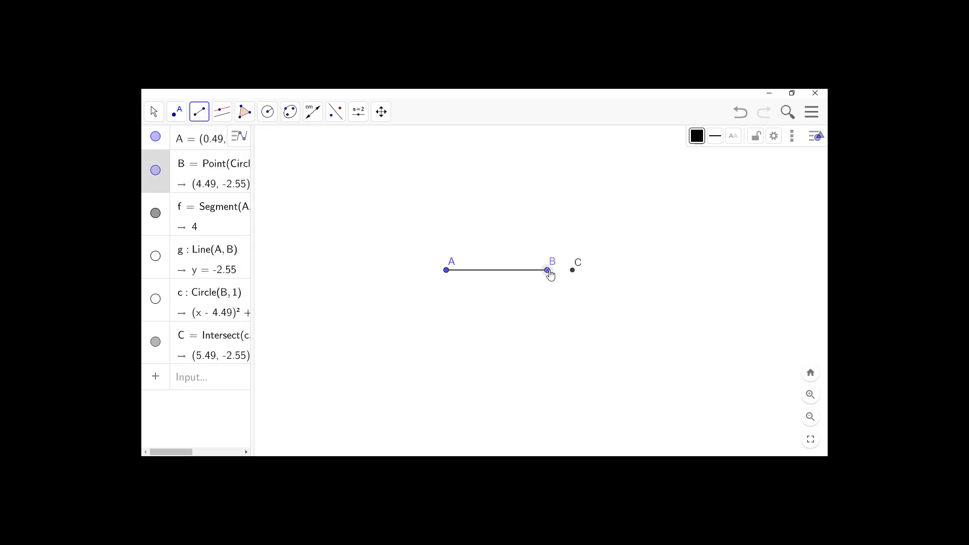
{"action": "left_click", "coordinate": [572, 271]}
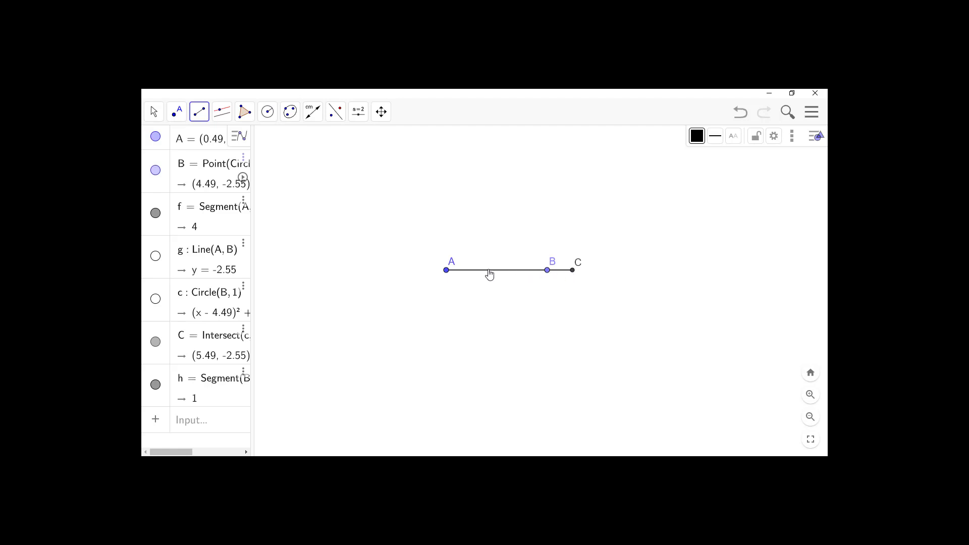
Step: Construct the midpoint between points A and C
{"action": "left_click", "coordinate": [181, 116]}
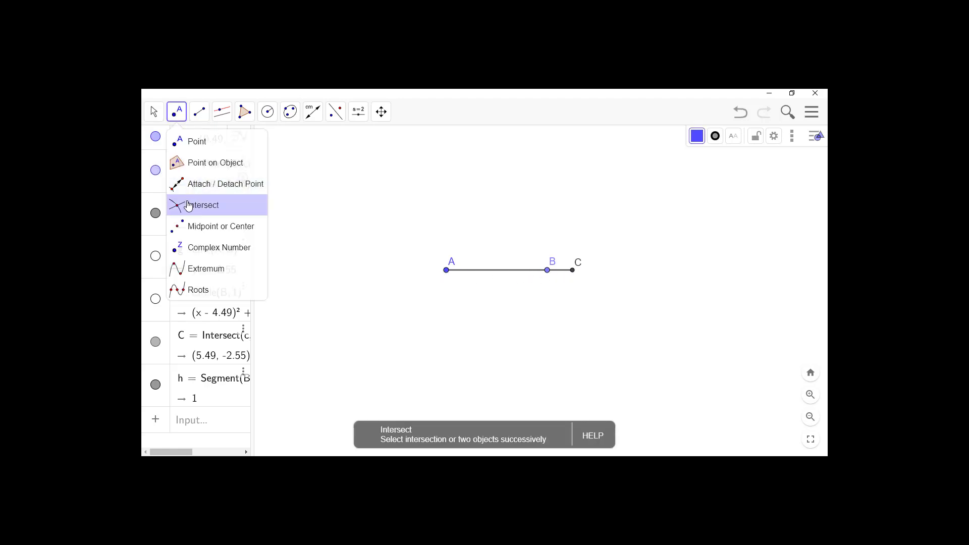
{"action": "left_click", "coordinate": [189, 205]}
{"action": "left_click", "coordinate": [174, 117]}
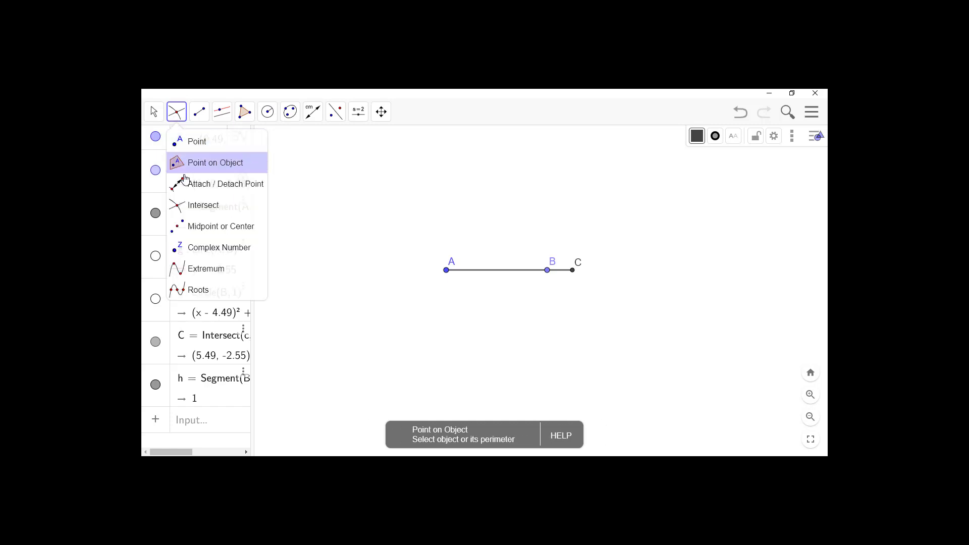
{"action": "left_click", "coordinate": [212, 226]}
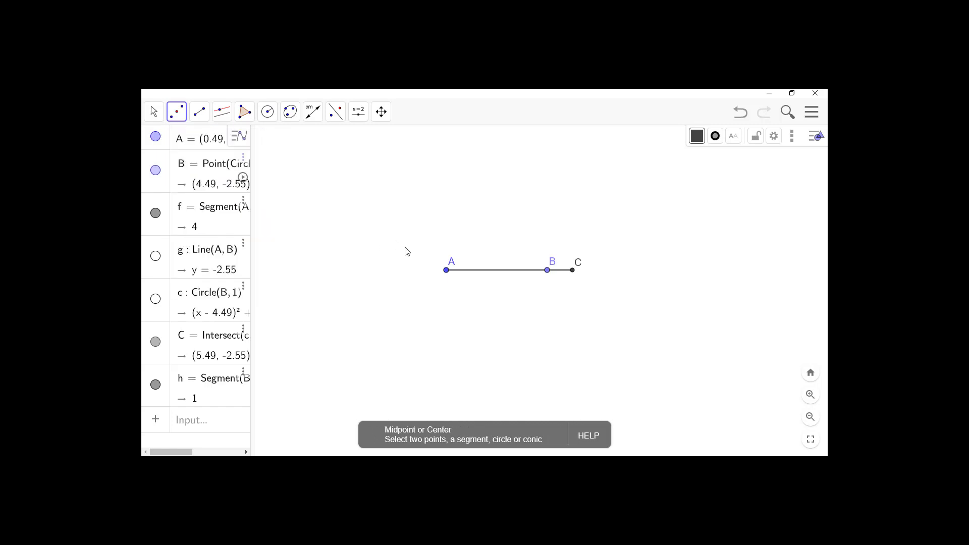
{"action": "left_click", "coordinate": [446, 271]}
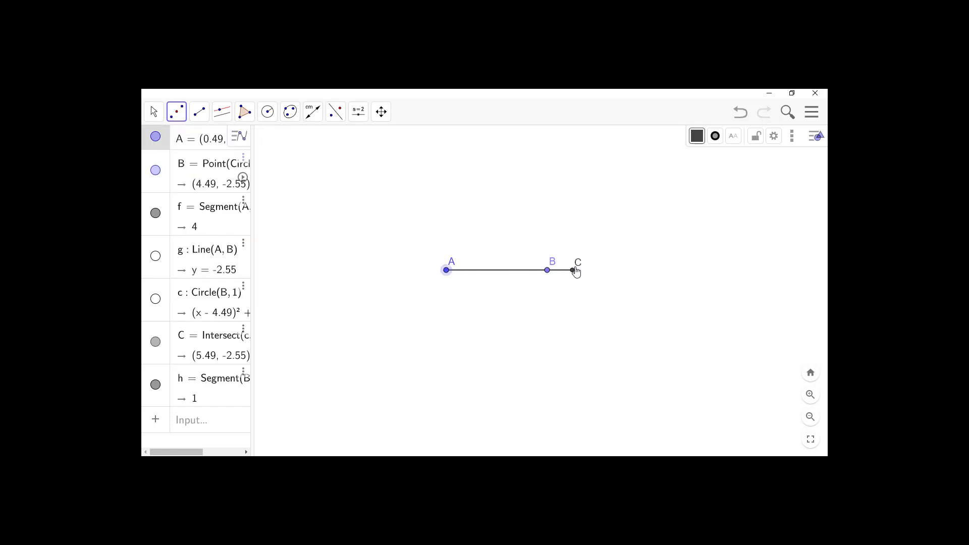
{"action": "left_click", "coordinate": [574, 271]}
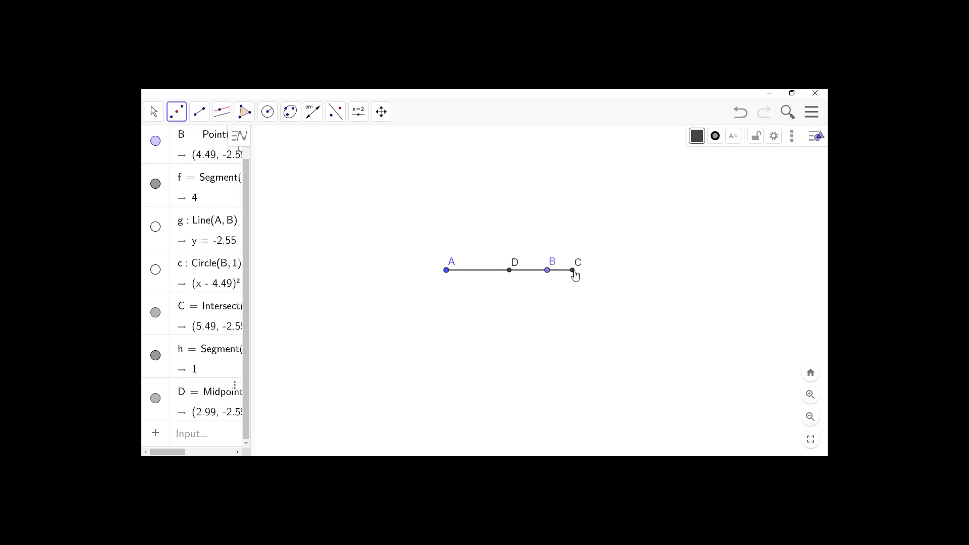
Step: Draw a circle centred at midpoint D that passes through point A
{"action": "left_click", "coordinate": [263, 116]}
{"action": "left_click", "coordinate": [274, 145]}
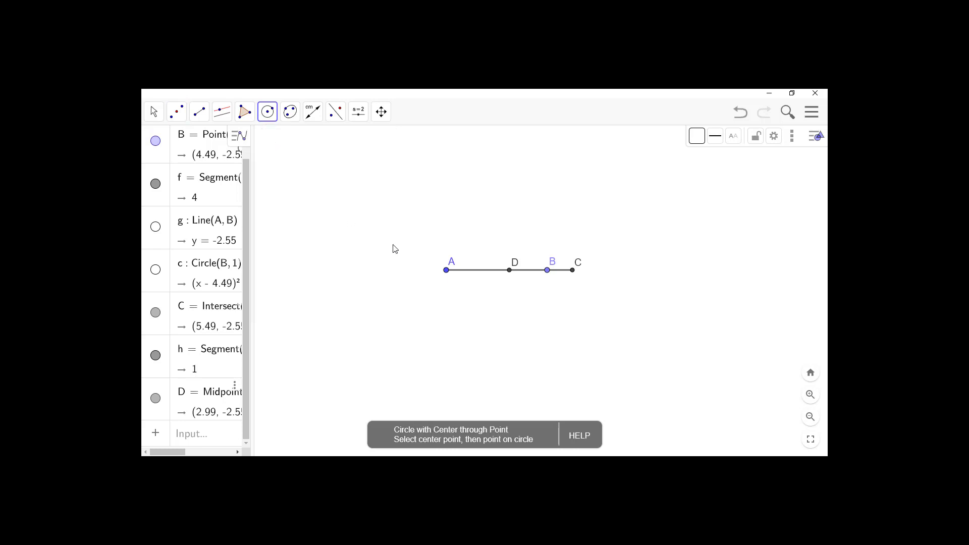
{"action": "left_click", "coordinate": [509, 272]}
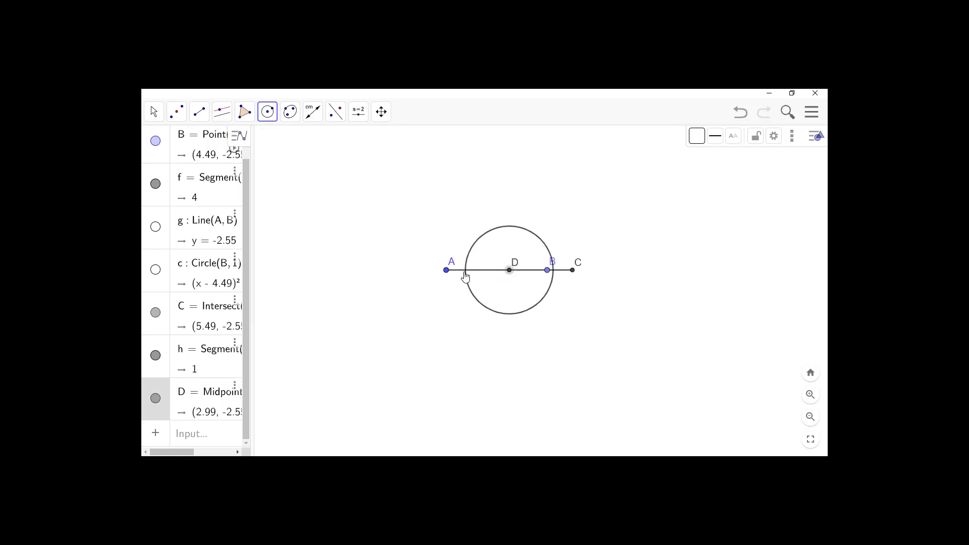
{"action": "left_click", "coordinate": [448, 275]}
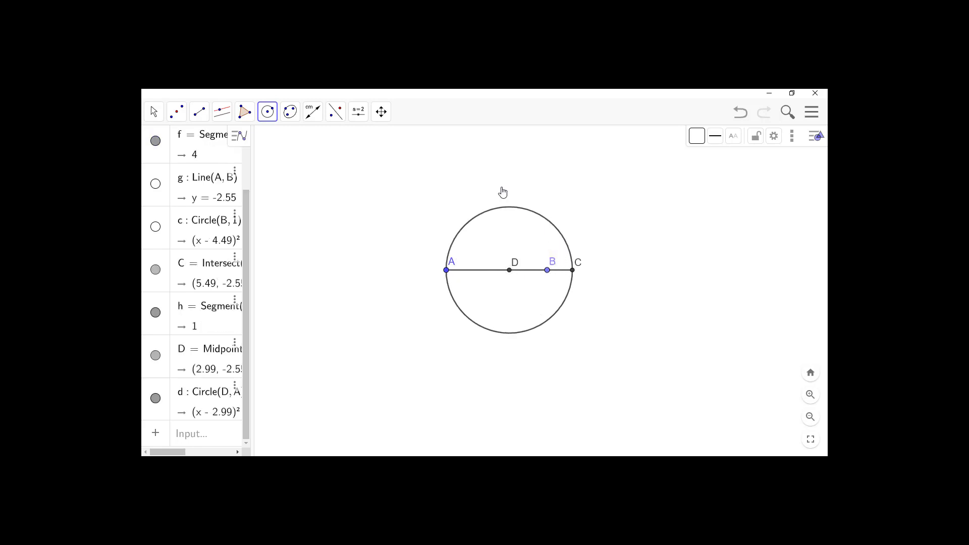
Step: Construct a line through point B perpendicular to segment AB
{"action": "left_click", "coordinate": [222, 111]}
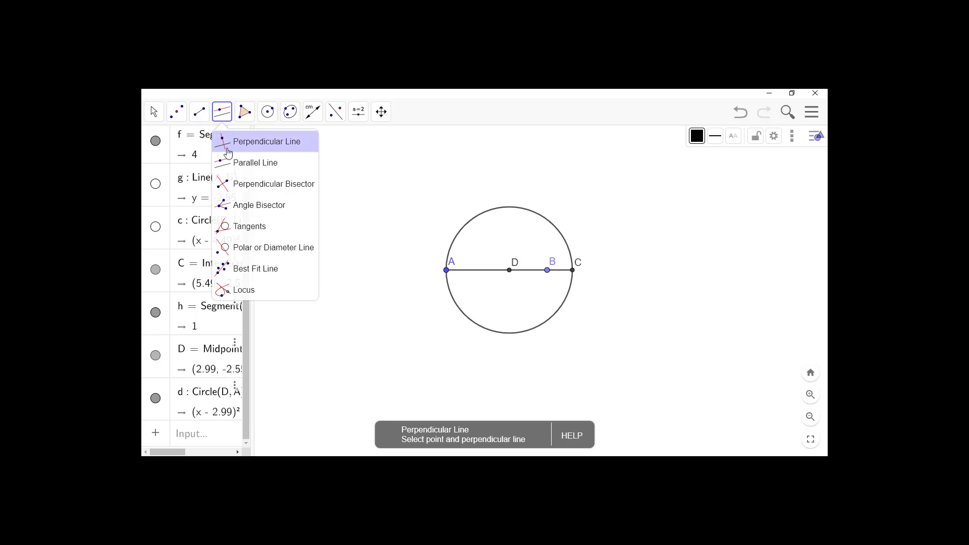
{"action": "left_click", "coordinate": [227, 151]}
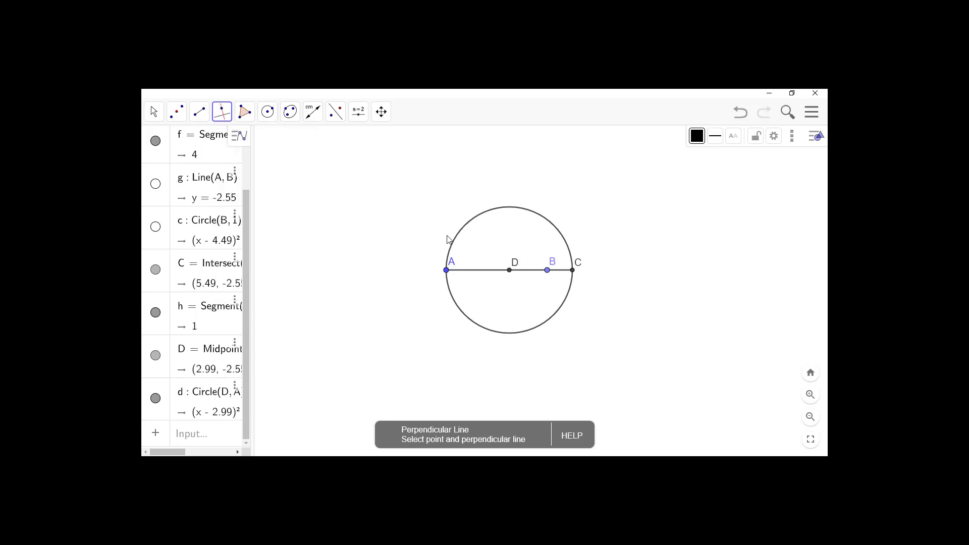
{"action": "left_click", "coordinate": [547, 271]}
{"action": "left_click", "coordinate": [536, 271]}
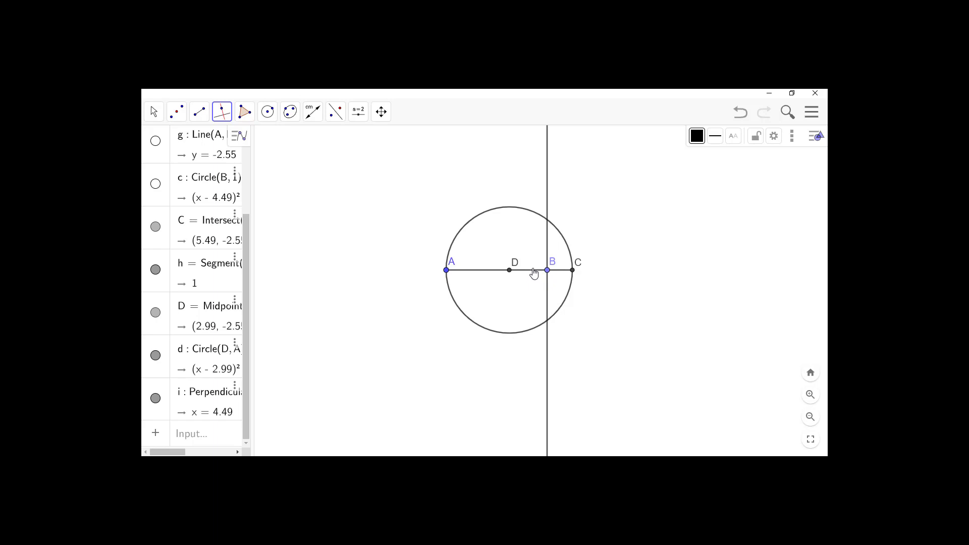
Step: Draw a segment from the upper intersection of the perpendicular line and the large circle down to point B
{"action": "left_click", "coordinate": [207, 123]}
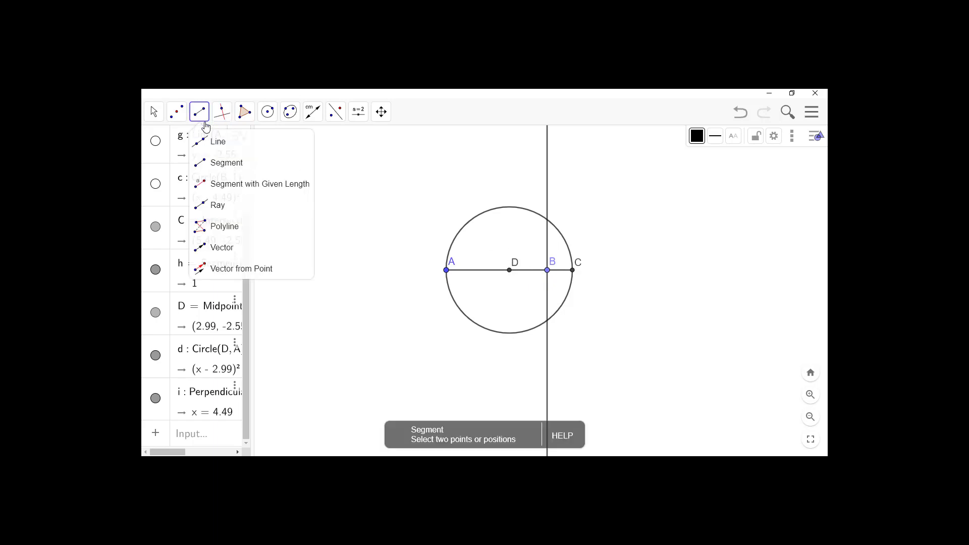
{"action": "left_click", "coordinate": [205, 162]}
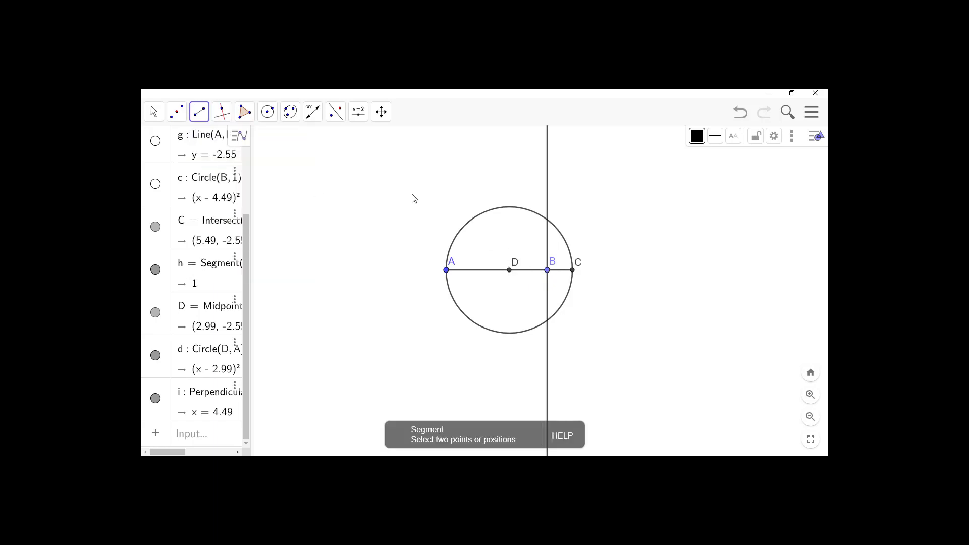
{"action": "left_click", "coordinate": [547, 222]}
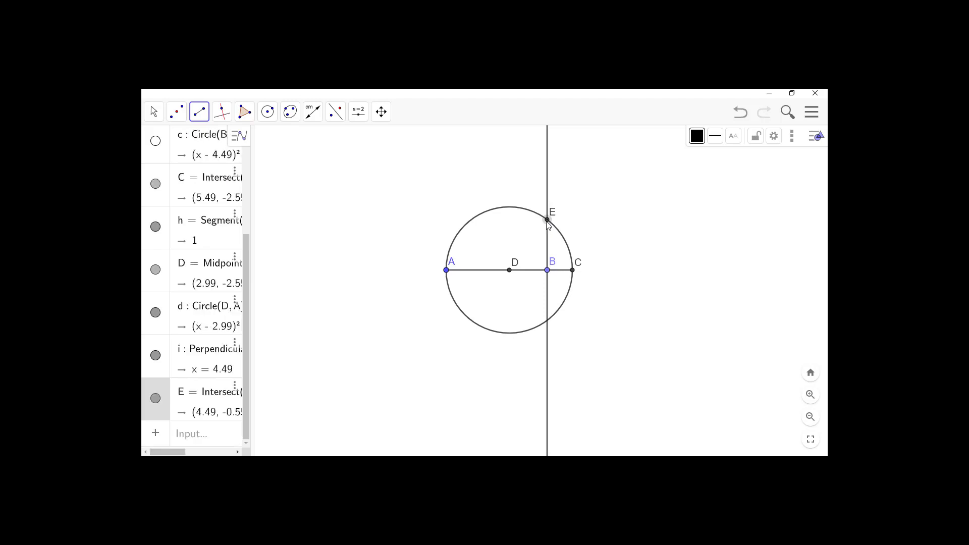
{"action": "left_click", "coordinate": [547, 269]}
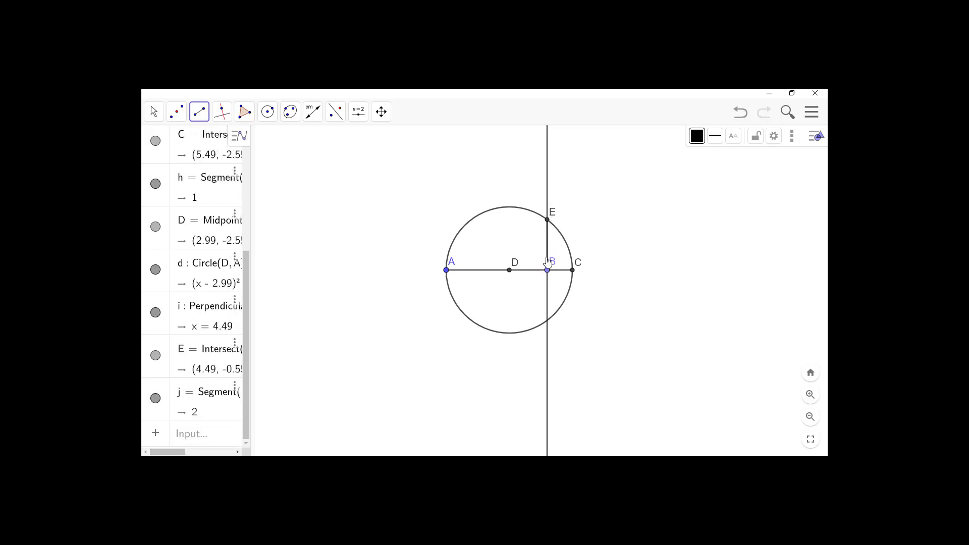
Step: Add a distance label between points E and B and move it outside the circle, beside the arc between E and C
{"action": "right_click", "coordinate": [548, 260]}
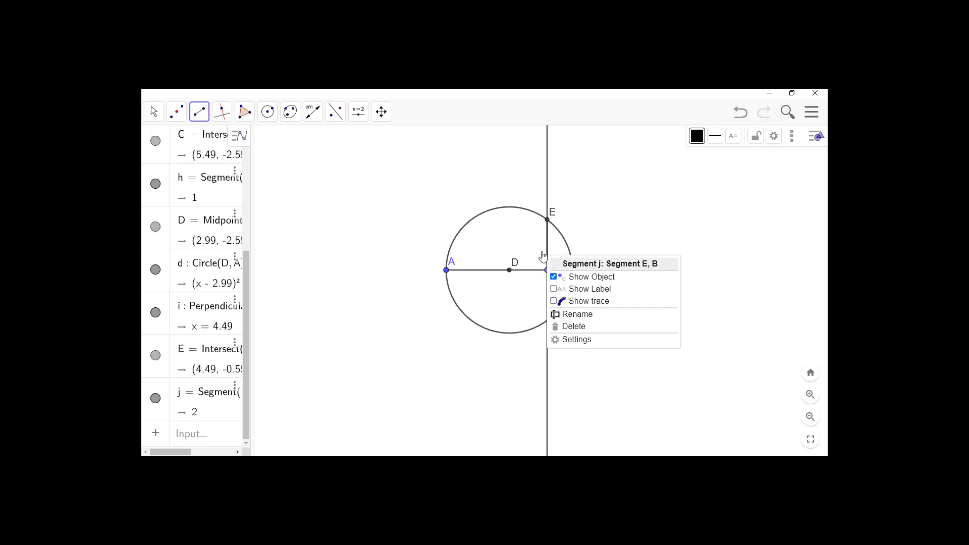
{"action": "left_click", "coordinate": [337, 112]}
{"action": "left_click", "coordinate": [313, 111]}
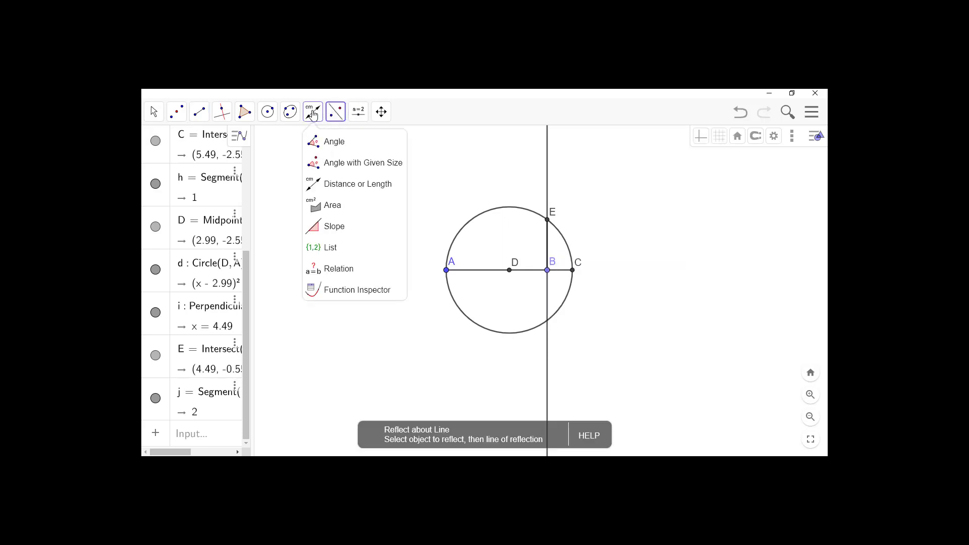
{"action": "left_click", "coordinate": [326, 184]}
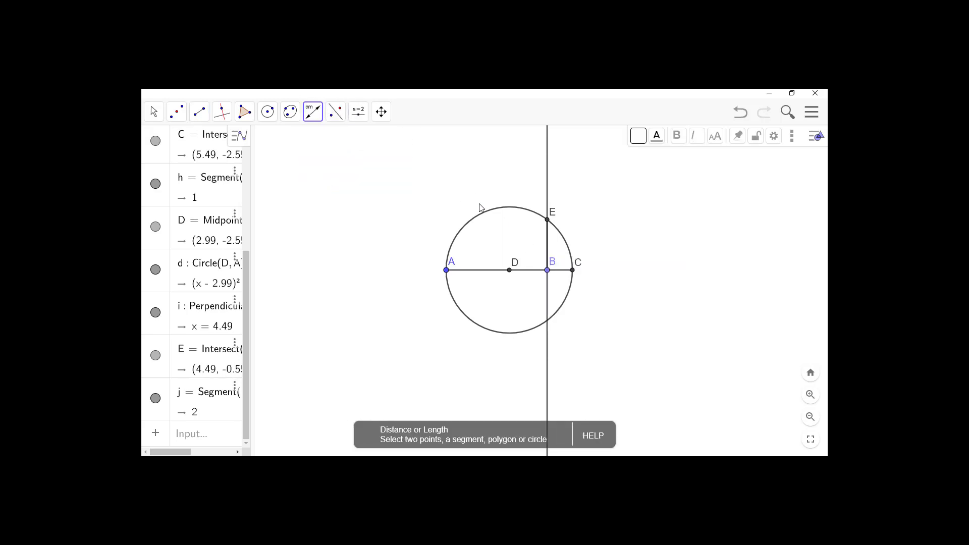
{"action": "left_click", "coordinate": [547, 220]}
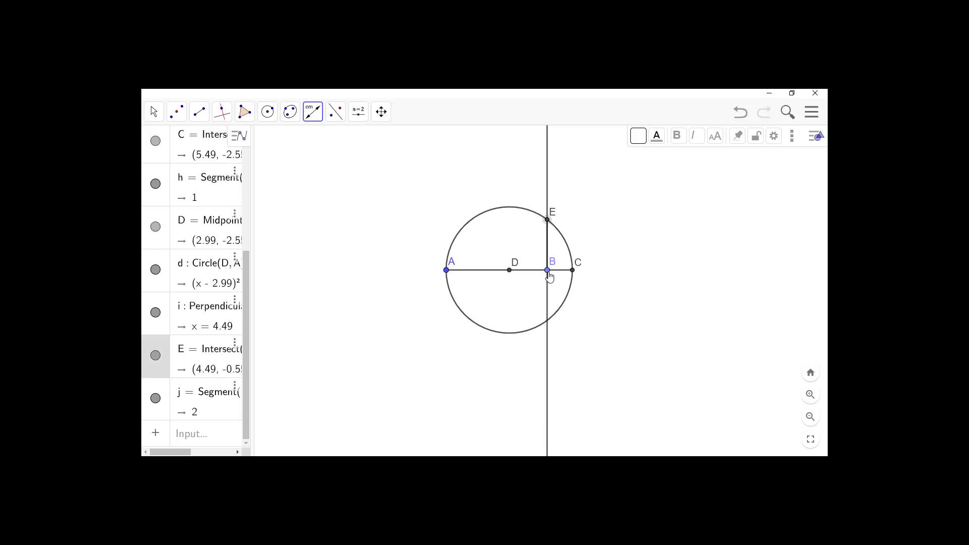
{"action": "left_click", "coordinate": [547, 271]}
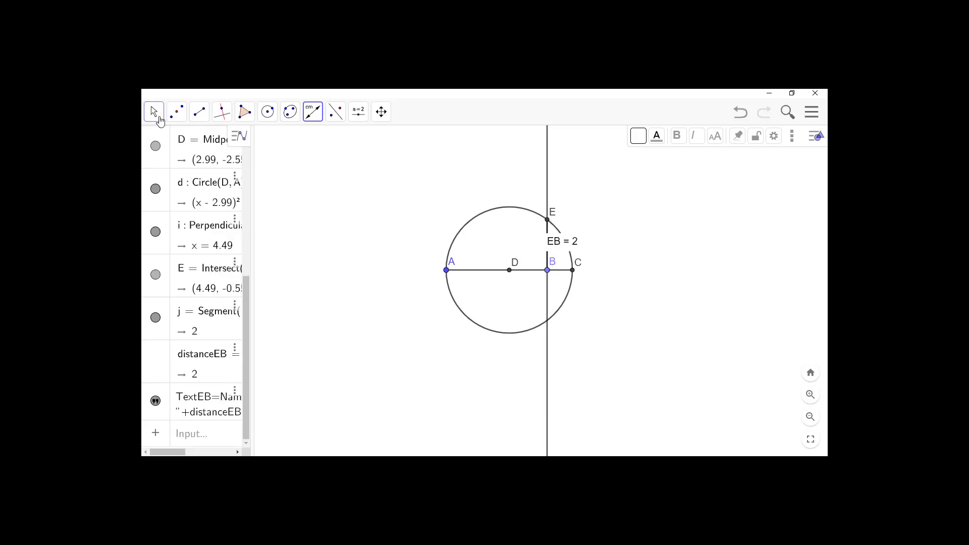
{"action": "left_click", "coordinate": [154, 112]}
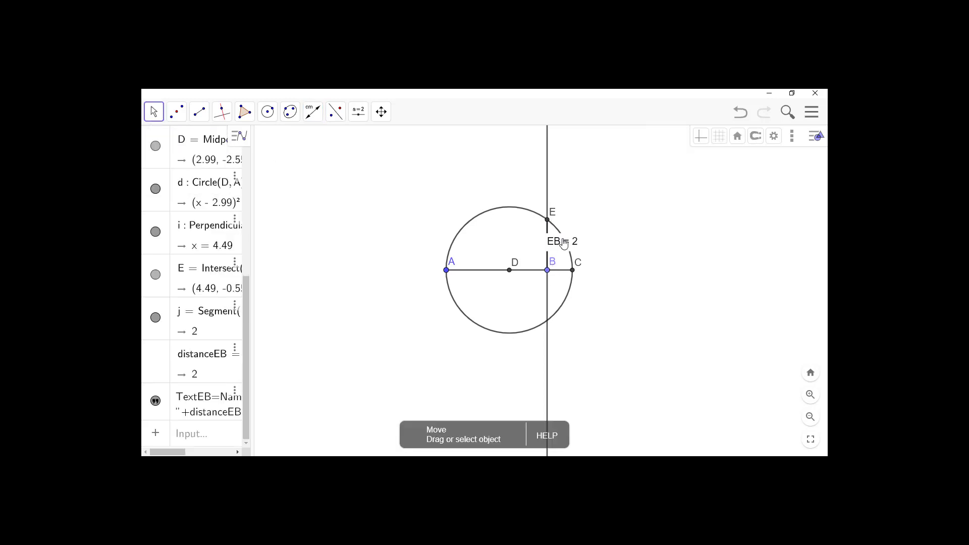
{"action": "left_click_drag", "start_coordinate": [563, 244], "coordinate": [604, 241]}
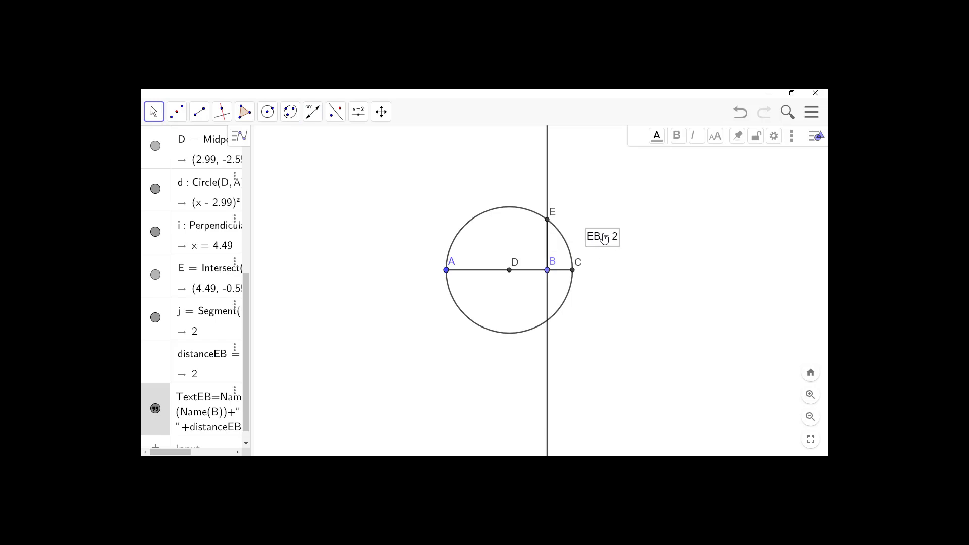
Step: Draw segments from point A to point E and from point E to point C
{"action": "left_click", "coordinate": [205, 113]}
{"action": "left_click", "coordinate": [252, 184]}
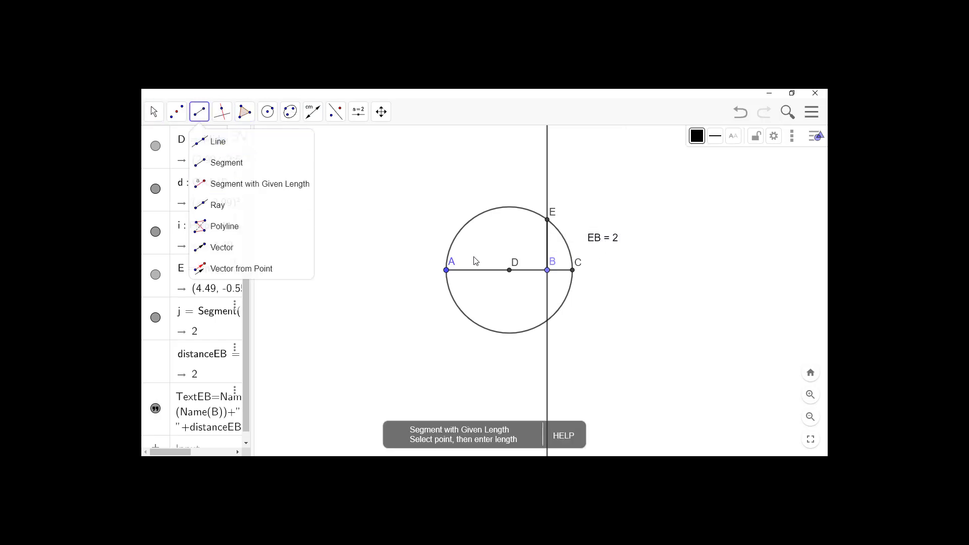
{"action": "left_click", "coordinate": [447, 269]}
{"action": "left_click", "coordinate": [547, 222]}
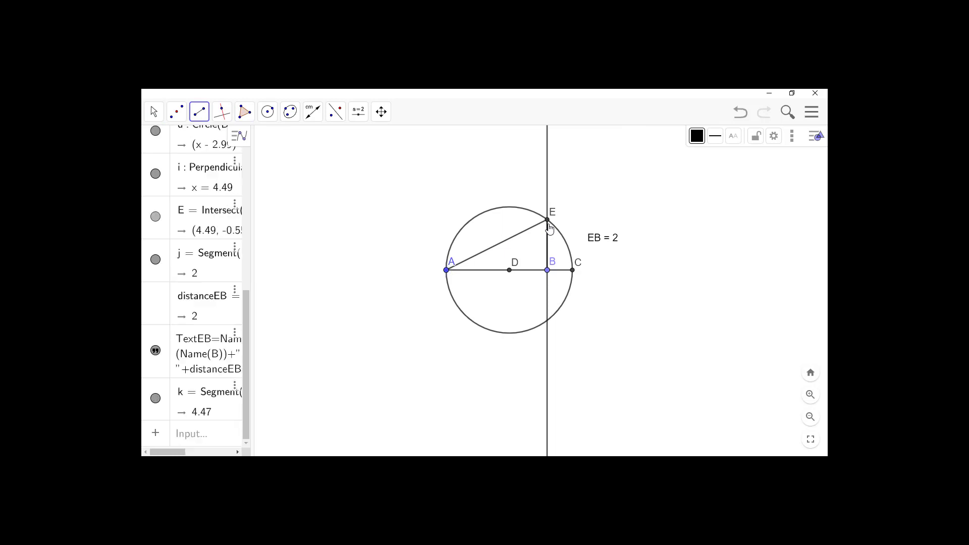
{"action": "left_click", "coordinate": [547, 220]}
{"action": "left_click", "coordinate": [572, 271]}
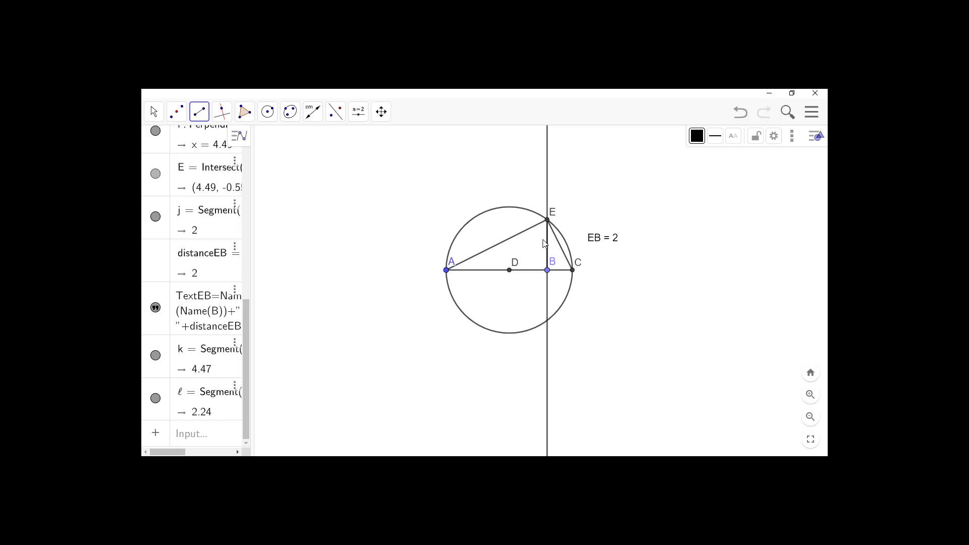
Step: Handwrite the proportion AB/EB = EB/BC beside the circle with the Pen tool, then circle BC and note 1 next to it
{"action": "left_click", "coordinate": [154, 111]}
{"action": "left_click", "coordinate": [194, 163]}
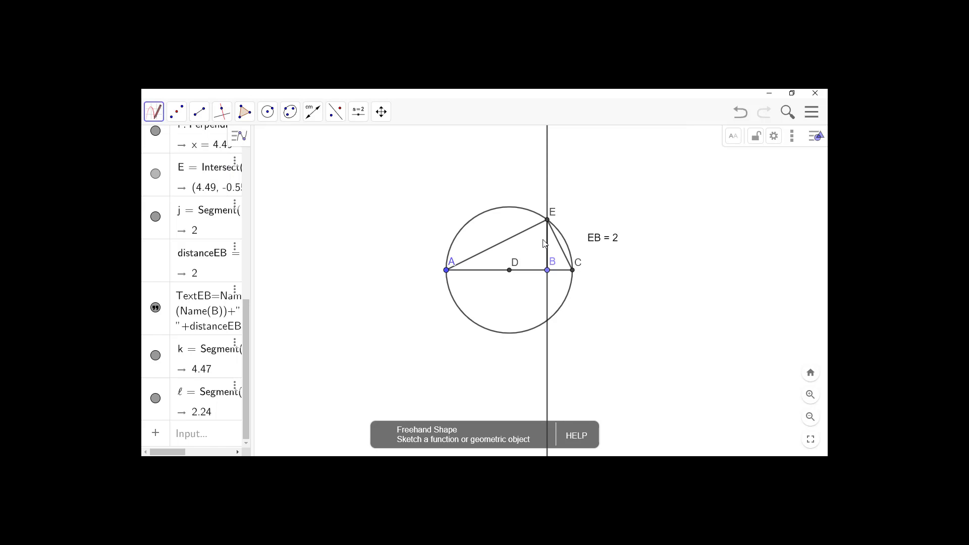
{"action": "left_click", "coordinate": [154, 111]}
{"action": "left_click", "coordinate": [172, 184]}
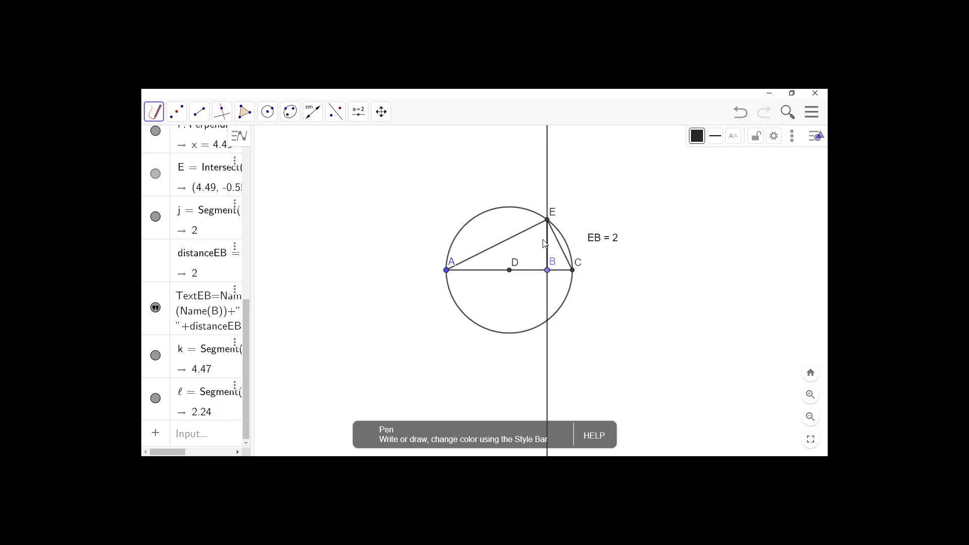
{"action": "mouse_move", "coordinate": [672, 230]}
{"action": "left_mouse_down"}
{"action": "mouse_move", "coordinate": [677, 203]}
{"action": "mouse_move", "coordinate": [685, 226]}
{"action": "left_mouse_up"}
{"action": "left_click_drag", "start_coordinate": [674, 216], "coordinate": [691, 221]}
{"action": "mouse_move", "coordinate": [688, 204]}
{"action": "left_mouse_down"}
{"action": "mouse_move", "coordinate": [697, 200]}
{"action": "mouse_move", "coordinate": [686, 223]}
{"action": "mouse_move", "coordinate": [702, 233]}
{"action": "mouse_move", "coordinate": [675, 263]}
{"action": "mouse_move", "coordinate": [674, 253]}
{"action": "left_mouse_up"}
{"action": "left_click_drag", "start_coordinate": [680, 245], "coordinate": [681, 266]}
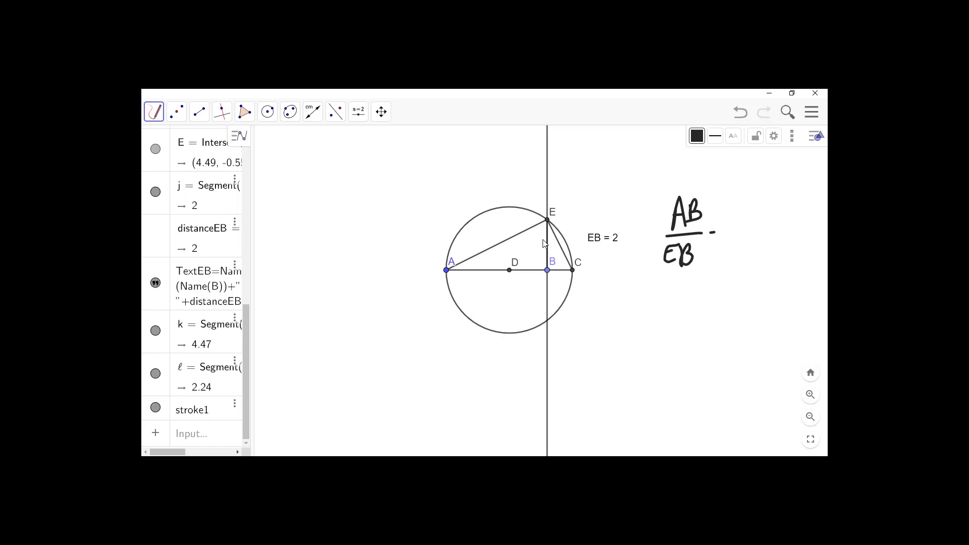
{"action": "mouse_move", "coordinate": [743, 199]}
{"action": "left_mouse_down"}
{"action": "mouse_move", "coordinate": [725, 219]}
{"action": "mouse_move", "coordinate": [739, 207]}
{"action": "left_mouse_up"}
{"action": "mouse_move", "coordinate": [746, 195]}
{"action": "left_mouse_down"}
{"action": "mouse_move", "coordinate": [748, 217]}
{"action": "mouse_move", "coordinate": [761, 226]}
{"action": "mouse_move", "coordinate": [732, 256]}
{"action": "left_mouse_up"}
{"action": "mouse_move", "coordinate": [730, 230]}
{"action": "left_mouse_down"}
{"action": "mouse_move", "coordinate": [741, 241]}
{"action": "mouse_move", "coordinate": [734, 255]}
{"action": "left_mouse_up"}
{"action": "mouse_move", "coordinate": [761, 237]}
{"action": "left_mouse_down"}
{"action": "mouse_move", "coordinate": [752, 238]}
{"action": "mouse_move", "coordinate": [763, 254]}
{"action": "left_mouse_up"}
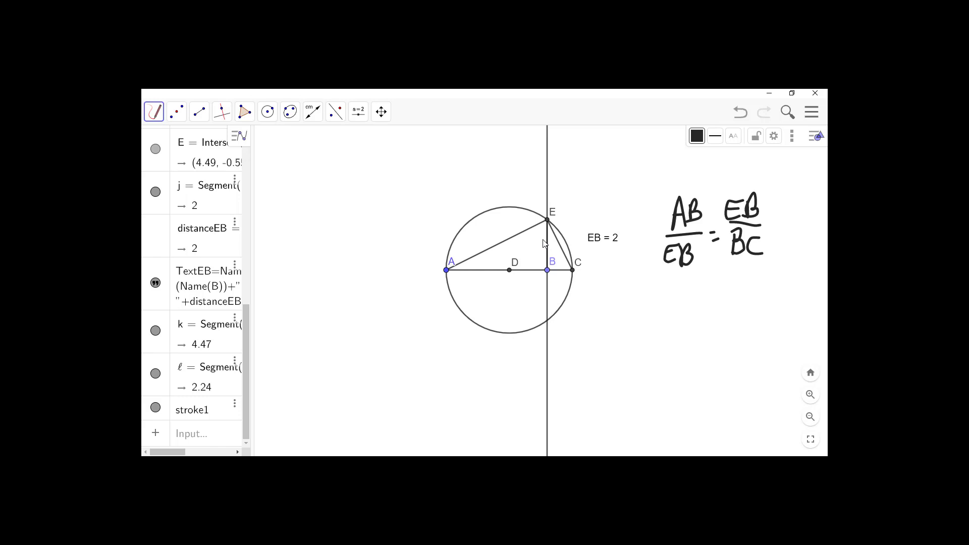
{"action": "left_click_drag", "start_coordinate": [740, 231], "coordinate": [748, 232]}
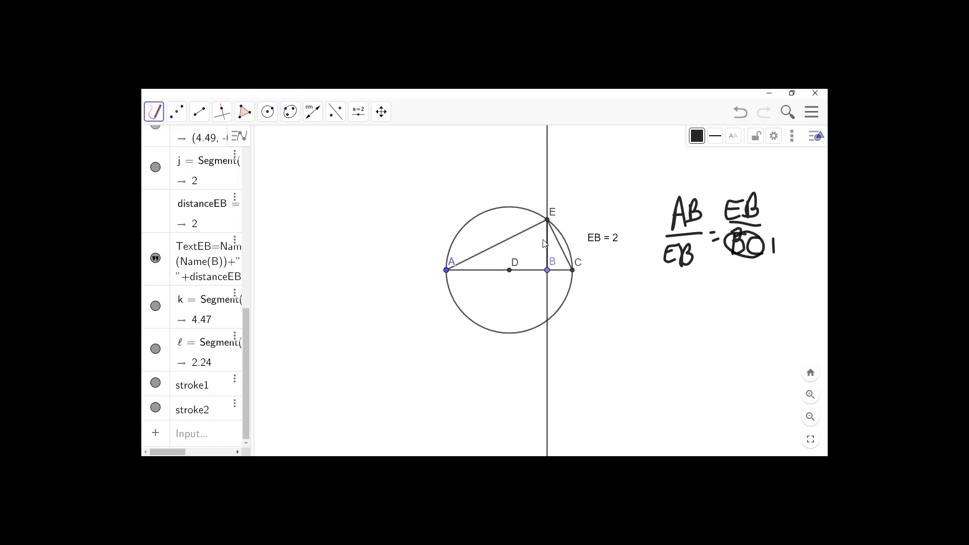
Step: Handwrite AB = EB² below the proportion and add a square root sign over each side
{"action": "mouse_move", "coordinate": [635, 309]}
{"action": "left_mouse_down"}
{"action": "mouse_move", "coordinate": [644, 282]}
{"action": "mouse_move", "coordinate": [648, 317]}
{"action": "left_mouse_up"}
{"action": "mouse_move", "coordinate": [638, 299]}
{"action": "left_mouse_down"}
{"action": "mouse_move", "coordinate": [650, 296]}
{"action": "mouse_move", "coordinate": [652, 316]}
{"action": "left_mouse_up"}
{"action": "left_click_drag", "start_coordinate": [655, 281], "coordinate": [654, 314]}
{"action": "left_click_drag", "start_coordinate": [677, 293], "coordinate": [717, 309]}
{"action": "left_click_drag", "start_coordinate": [702, 298], "coordinate": [722, 310]}
{"action": "left_click_drag", "start_coordinate": [721, 286], "coordinate": [722, 310]}
{"action": "left_click_drag", "start_coordinate": [741, 276], "coordinate": [757, 287]}
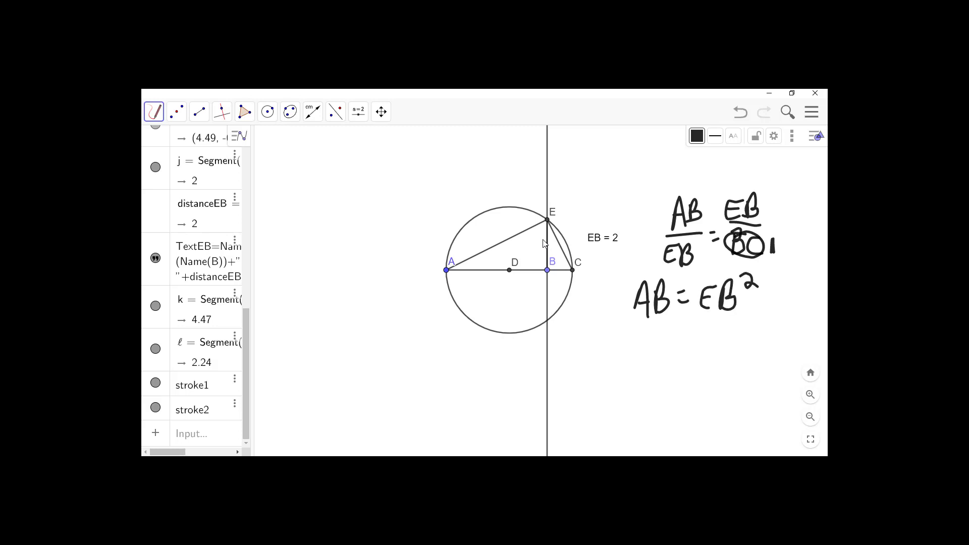
{"action": "left_click_drag", "start_coordinate": [690, 292], "coordinate": [706, 276]}
{"action": "left_click_drag", "start_coordinate": [620, 298], "coordinate": [671, 274]}
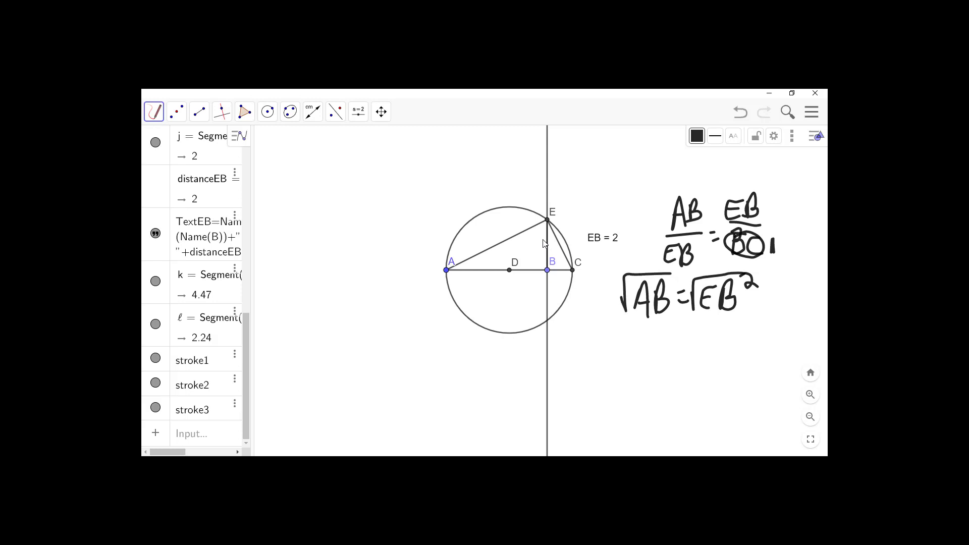
Step: Handwrite the simplified result √AB = EB below the square root equation
{"action": "mouse_move", "coordinate": [712, 338]}
{"action": "left_mouse_down"}
{"action": "mouse_move", "coordinate": [709, 360]}
{"action": "mouse_move", "coordinate": [707, 346]}
{"action": "left_mouse_up"}
{"action": "left_click_drag", "start_coordinate": [721, 329], "coordinate": [723, 358]}
{"action": "mouse_move", "coordinate": [623, 347]}
{"action": "left_mouse_down"}
{"action": "mouse_move", "coordinate": [630, 364]}
{"action": "mouse_move", "coordinate": [671, 327]}
{"action": "left_mouse_up"}
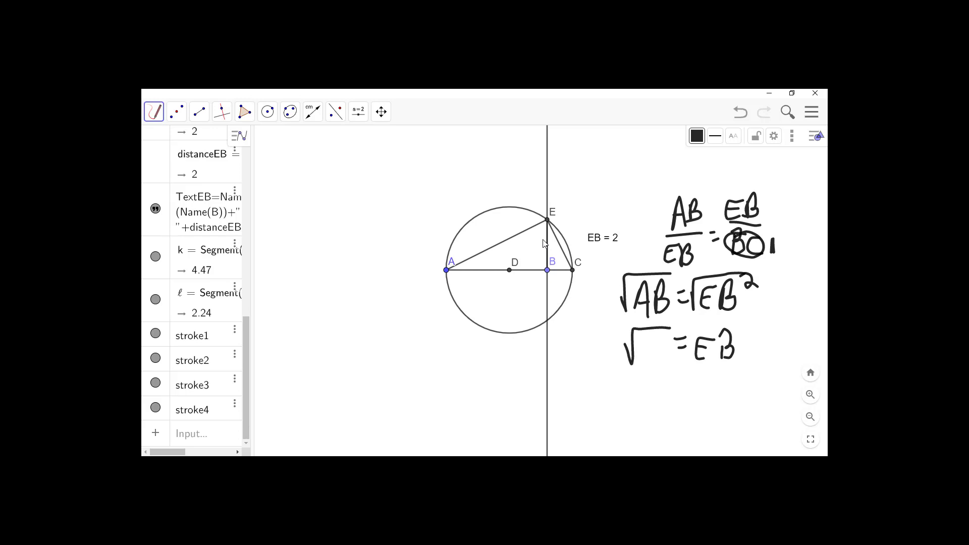
{"action": "mouse_move", "coordinate": [645, 361]}
{"action": "left_mouse_down"}
{"action": "mouse_move", "coordinate": [659, 362]}
{"action": "mouse_move", "coordinate": [656, 348]}
{"action": "left_mouse_up"}
{"action": "left_click_drag", "start_coordinate": [665, 333], "coordinate": [666, 358]}
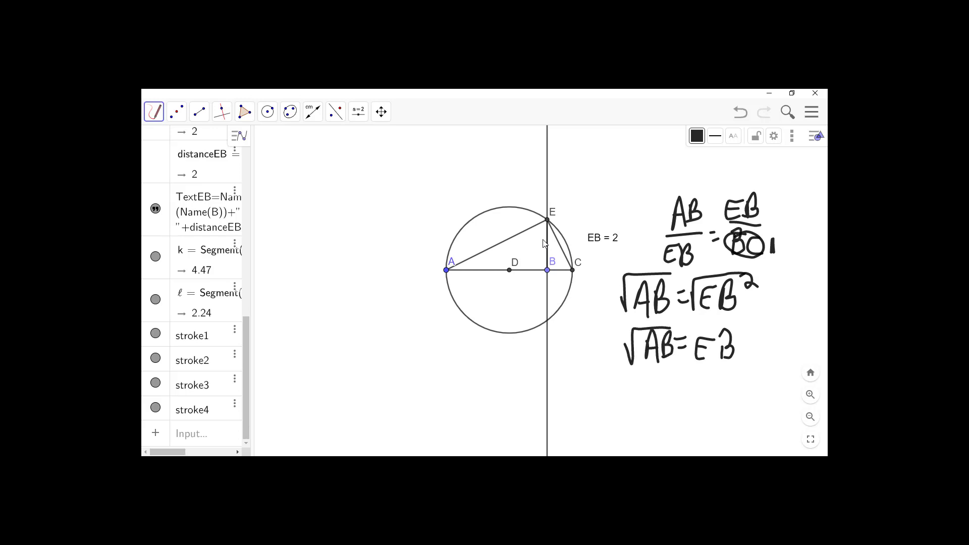